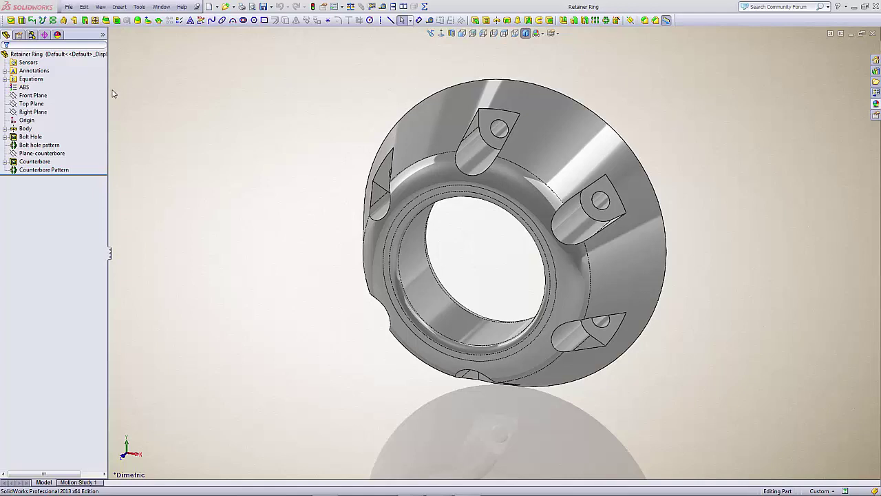
Review the retainer ring's equations and global variables in the Equations manager.
{"action": "left_click", "coordinate": [22, 80]}
{"action": "right_click", "coordinate": [24, 82]}
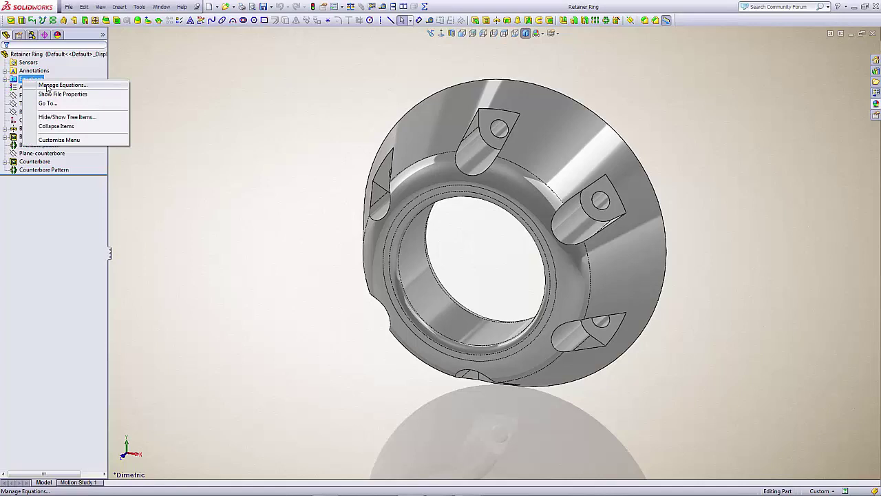
{"action": "left_click", "coordinate": [52, 86]}
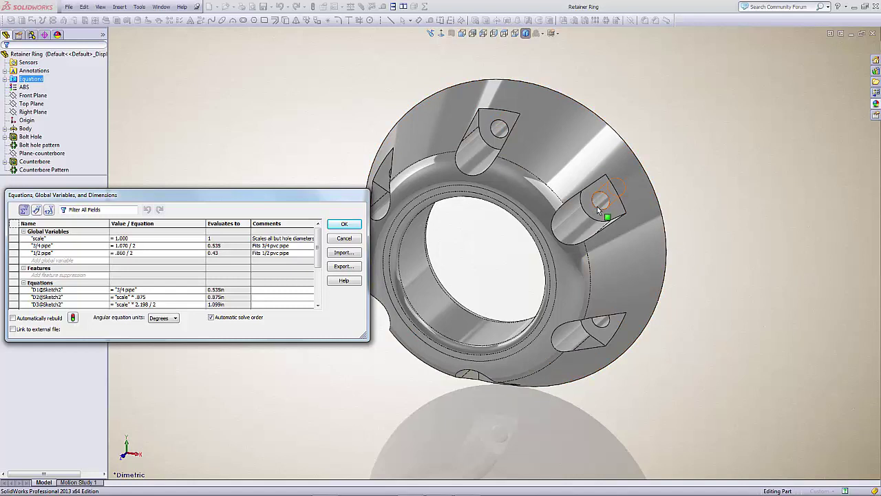
{"action": "left_click", "coordinate": [345, 224]}
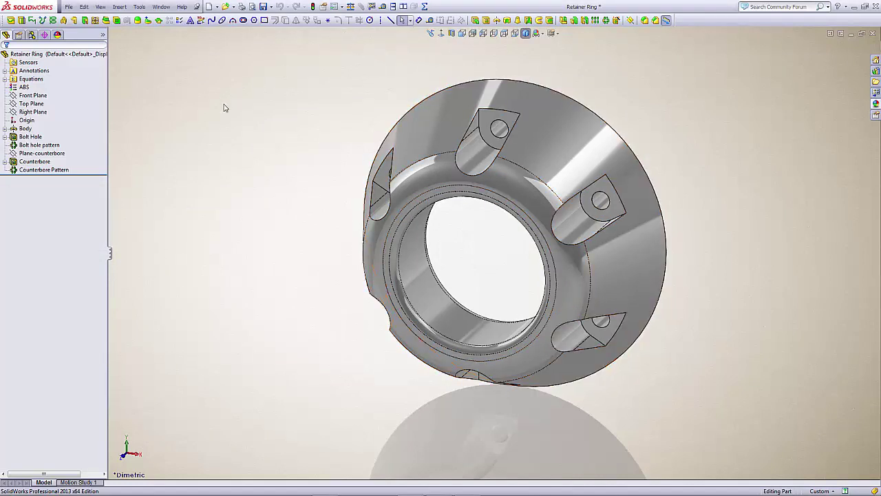
Change the 'scale' global variable to 0.9, rebuild, and orbit to inspect the smaller ring.
{"action": "left_click", "coordinate": [31, 80]}
{"action": "right_click", "coordinate": [27, 80]}
{"action": "left_click", "coordinate": [55, 87]}
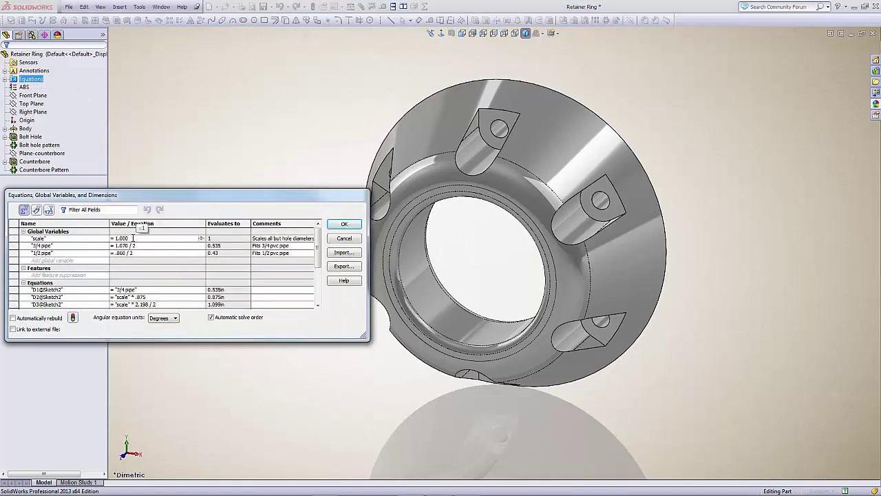
{"action": "left_click", "coordinate": [133, 238]}
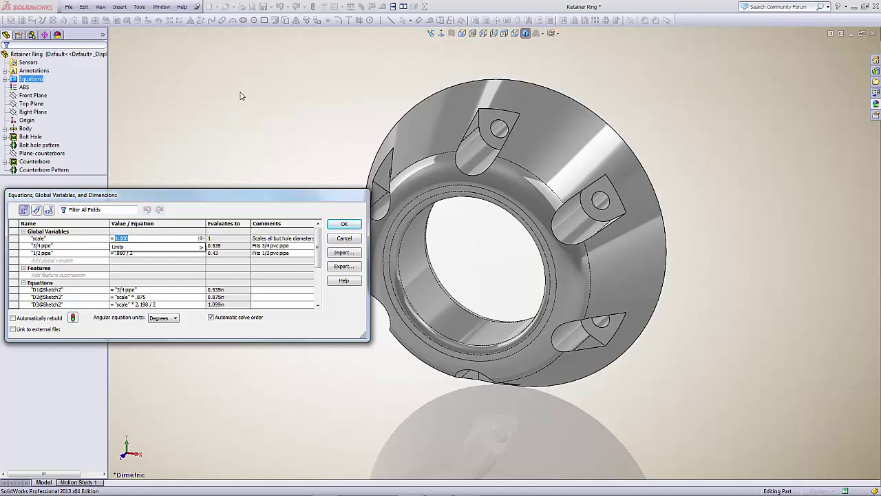
{"action": "type", "text": "."}
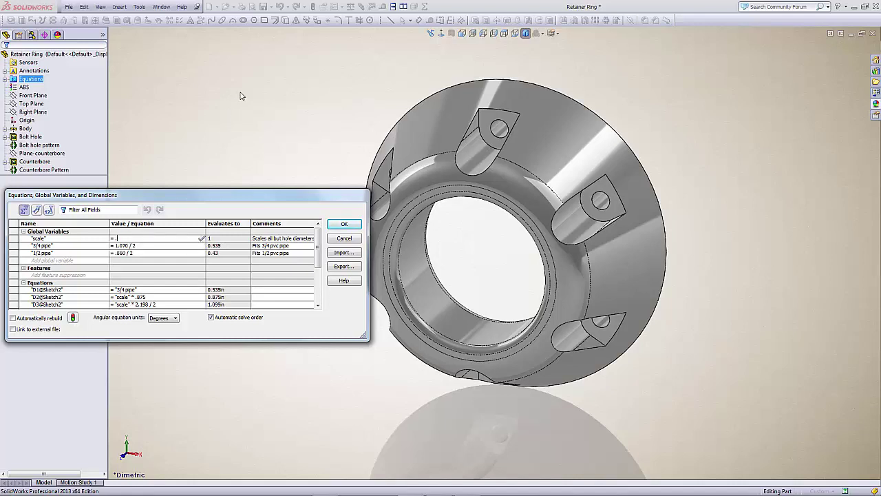
{"action": "type", "text": "9"}
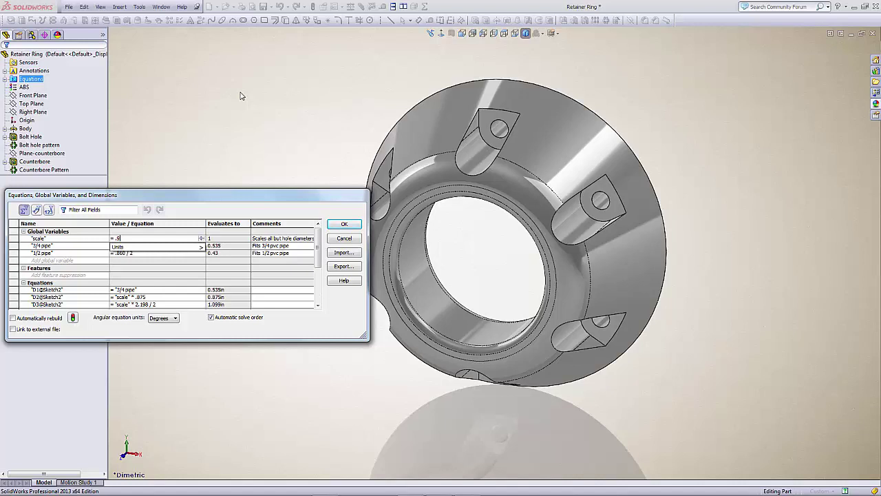
{"action": "key", "text": "Tab"}
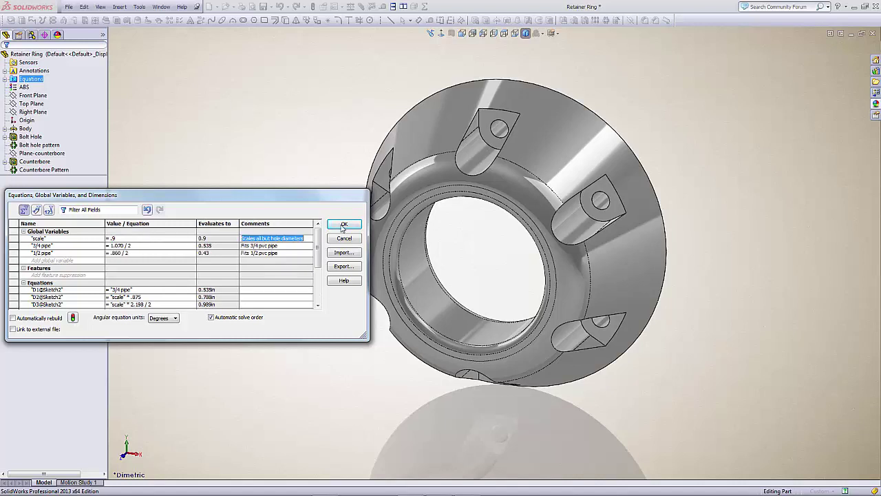
{"action": "left_click", "coordinate": [344, 225]}
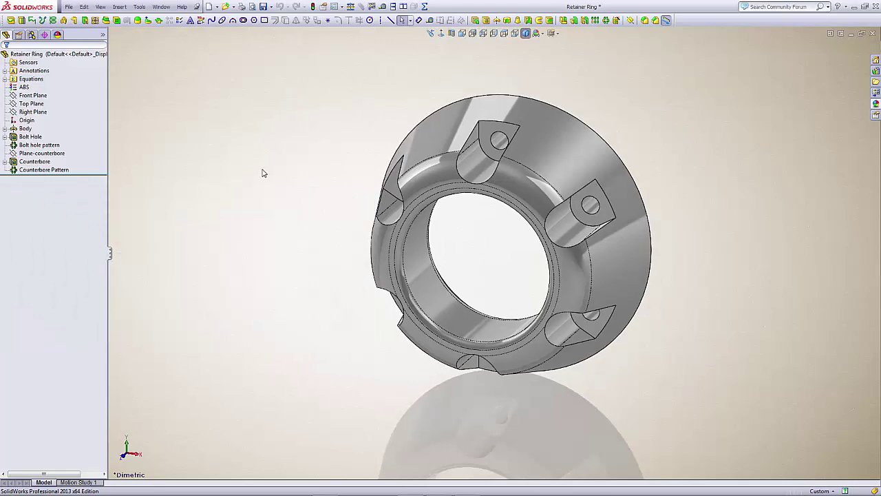
{"action": "middle_click_drag", "start_coordinate": [262, 173], "coordinate": [145, 133]}
{"action": "middle_click_drag", "start_coordinate": [264, 104], "coordinate": [378, 182]}
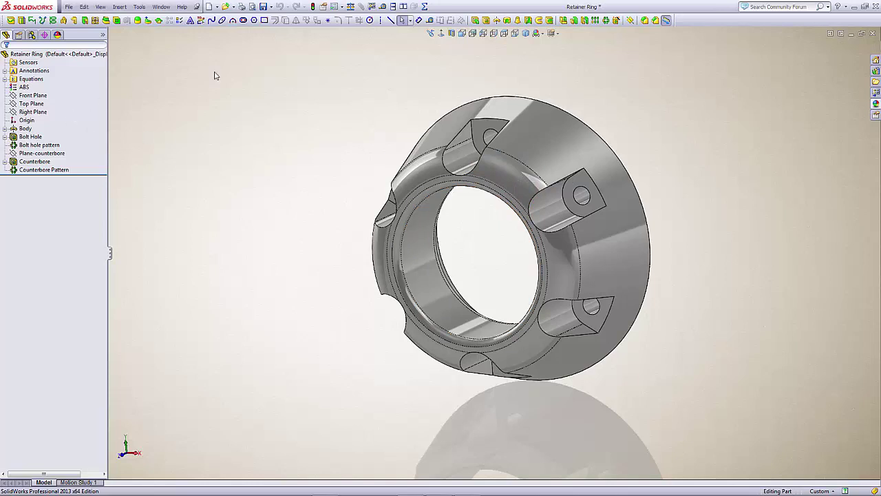
Set the 'scale' global variable to 0.82 and inspect the rebuilt, smaller retainer ring.
{"action": "left_click", "coordinate": [425, 6]}
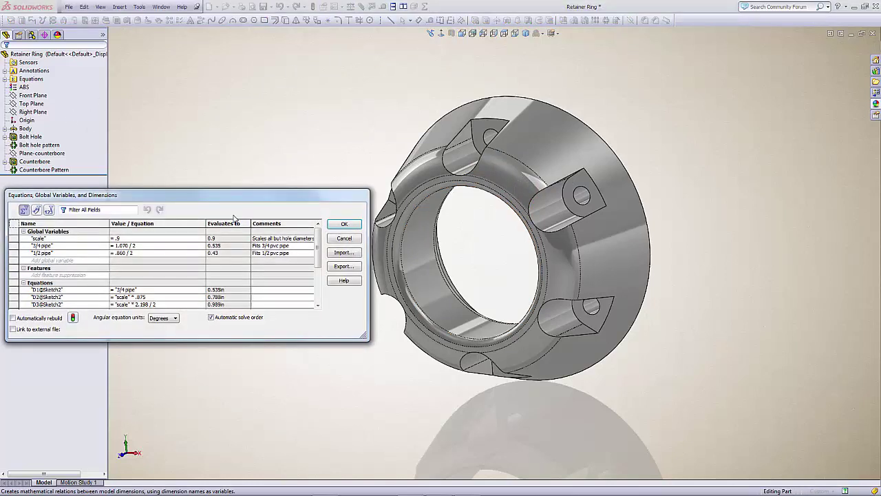
{"action": "left_click", "coordinate": [128, 239]}
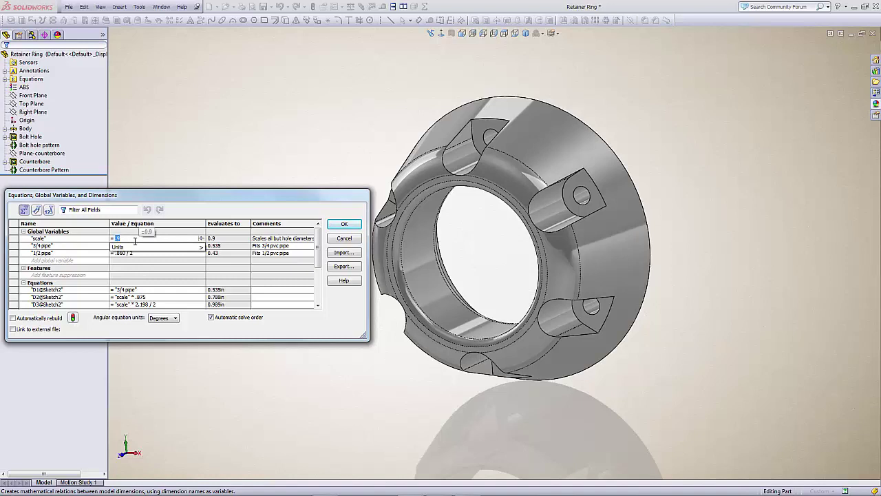
{"action": "type", "text": ".82"}
{"action": "key", "text": "Return"}
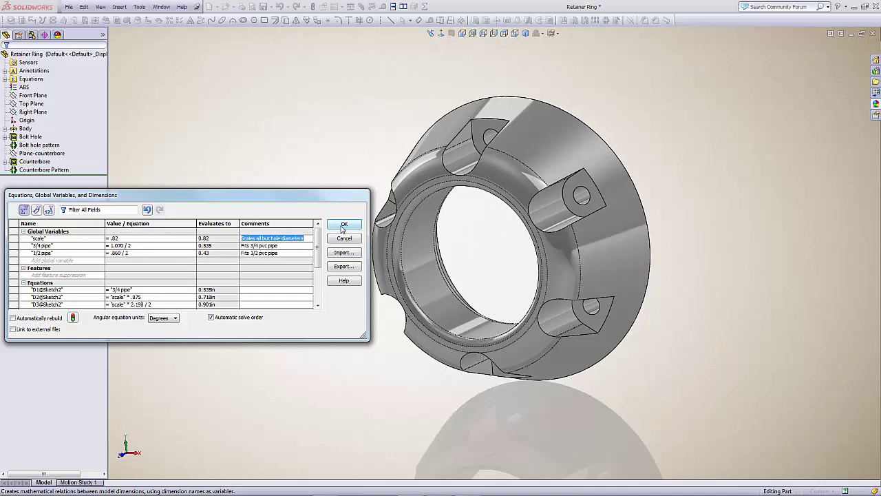
{"action": "left_click", "coordinate": [344, 224]}
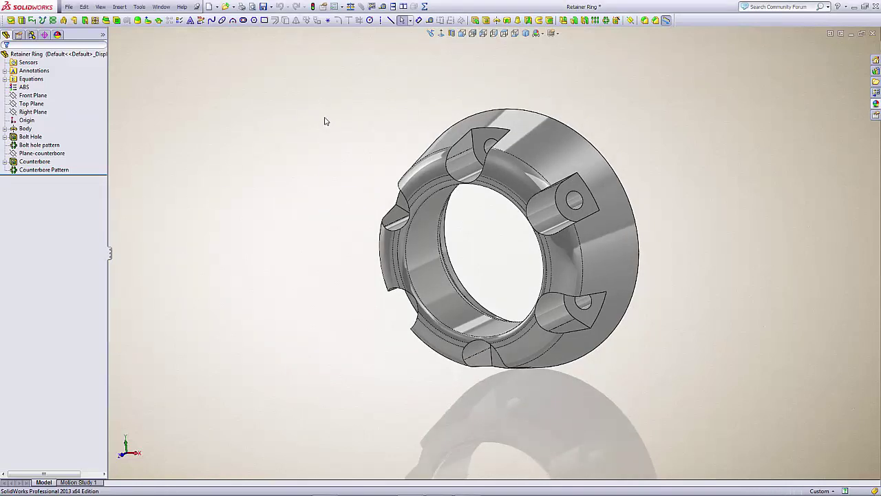
{"action": "middle_click_drag", "start_coordinate": [330, 124], "coordinate": [367, 89]}
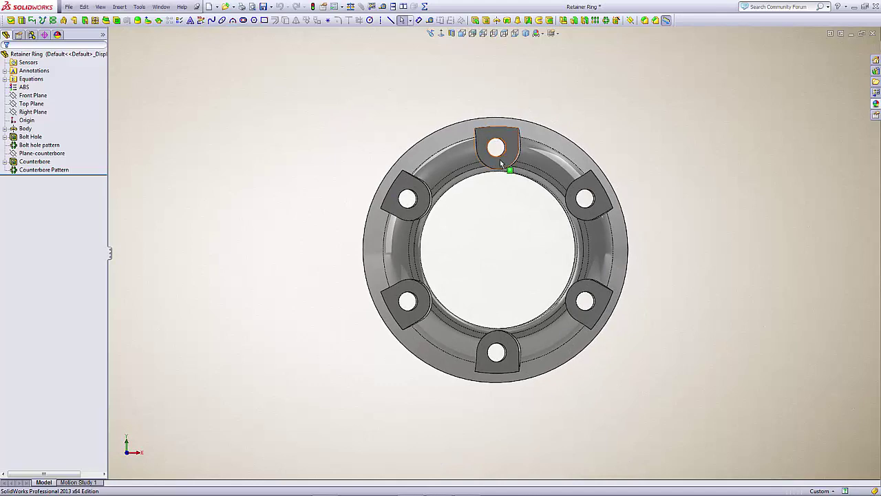
{"action": "middle_click_drag", "start_coordinate": [509, 194], "coordinate": [482, 211]}
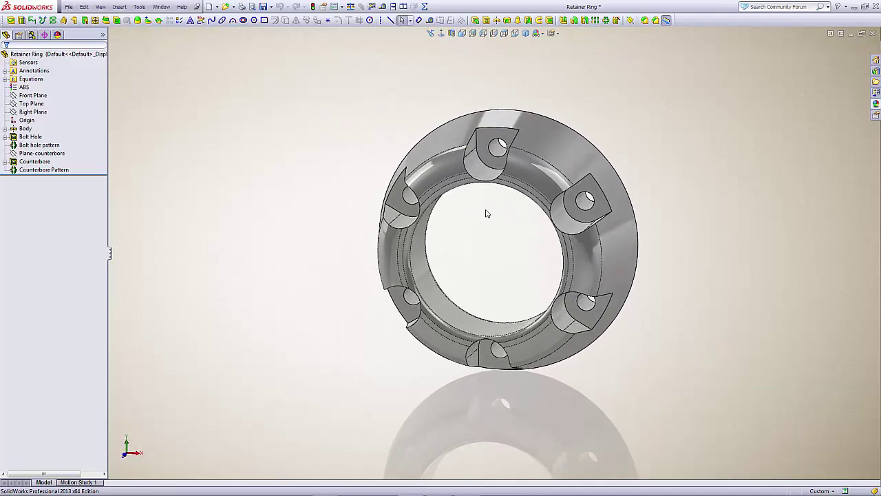
{"action": "scroll", "coordinate": [483, 202], "scroll_direction": "down", "scroll_amount": 5}
{"action": "scroll", "coordinate": [484, 202], "scroll_direction": "up", "scroll_amount": 5}
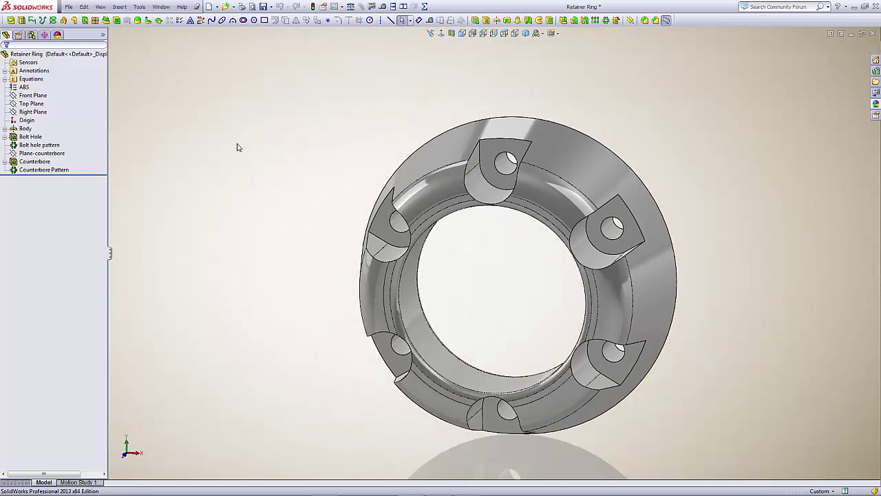
Switch to top view, expand Body, and start editing Sketch2.
{"action": "left_click", "coordinate": [506, 33]}
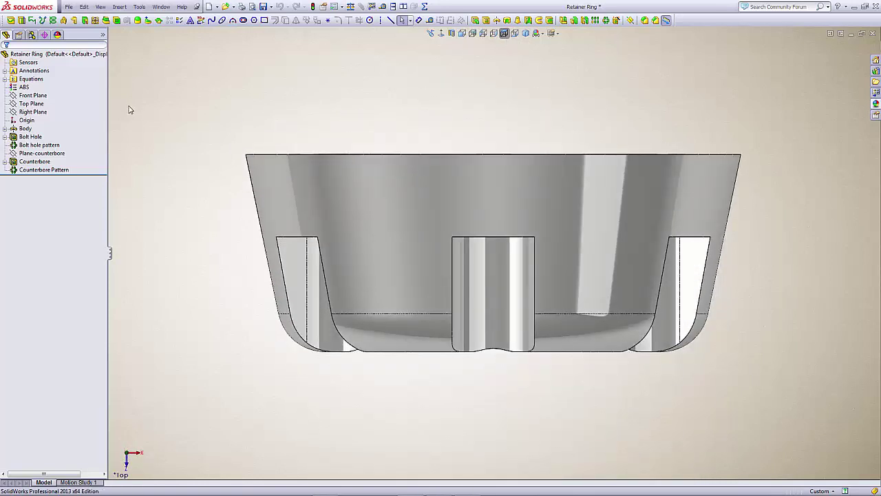
{"action": "left_click", "coordinate": [5, 129]}
{"action": "left_click", "coordinate": [36, 137]}
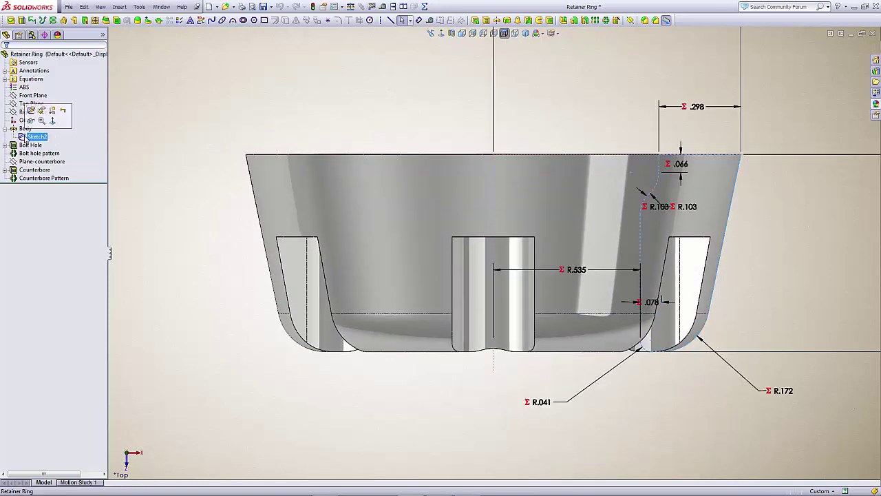
{"action": "left_click", "coordinate": [27, 120], "text": "ctrl"}
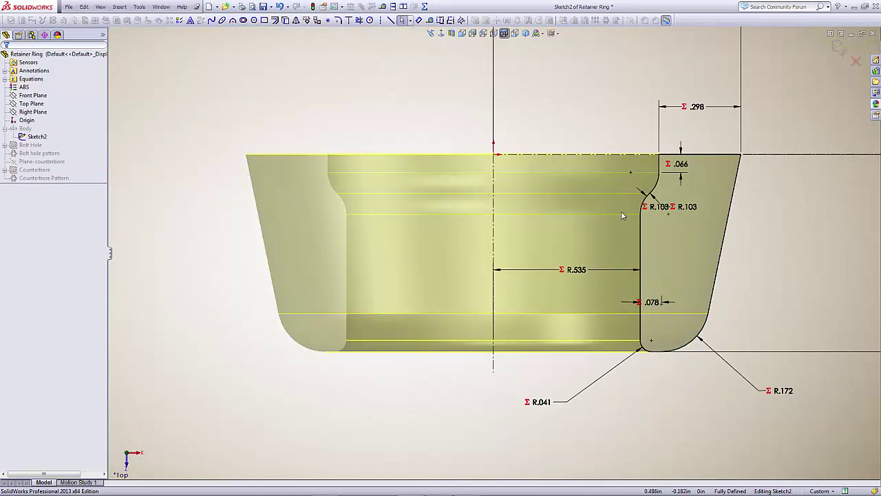
Relink the R.535 bore radius from '3/4 pipe' to the '1/2 pipe' global variable (R.430) and exit the sketch.
{"action": "double_click", "coordinate": [577, 272]}
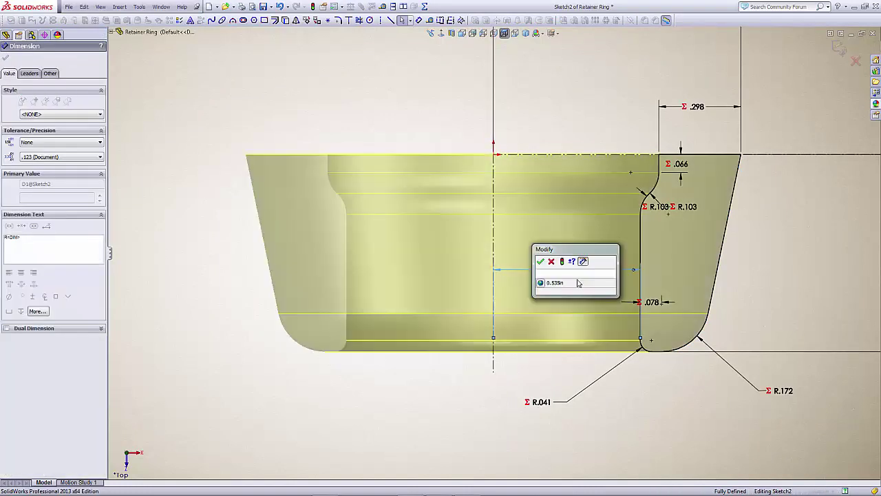
{"action": "type", "text": "=\"3/4 pipe"}
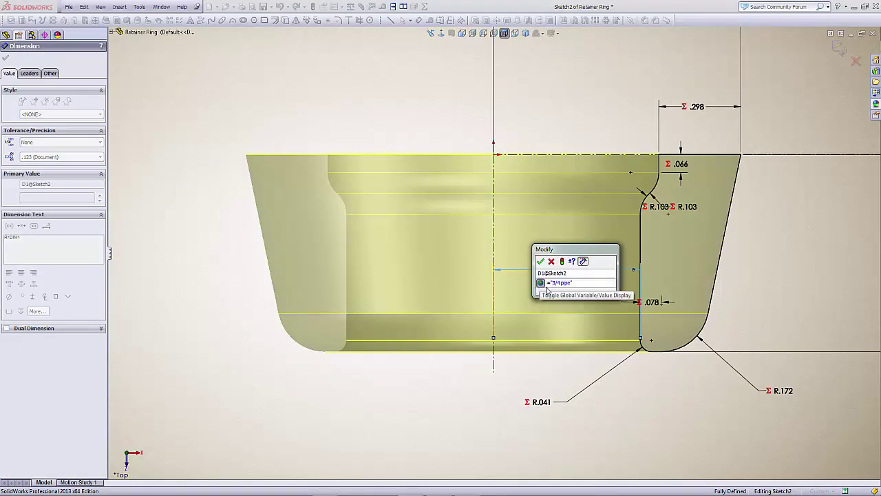
{"action": "left_click", "coordinate": [560, 293]}
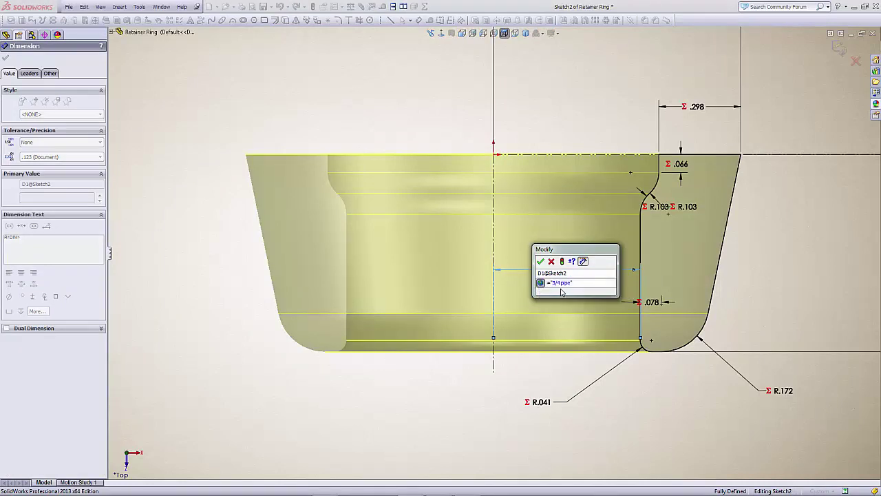
{"action": "left_click_drag", "start_coordinate": [584, 282], "coordinate": [556, 282]}
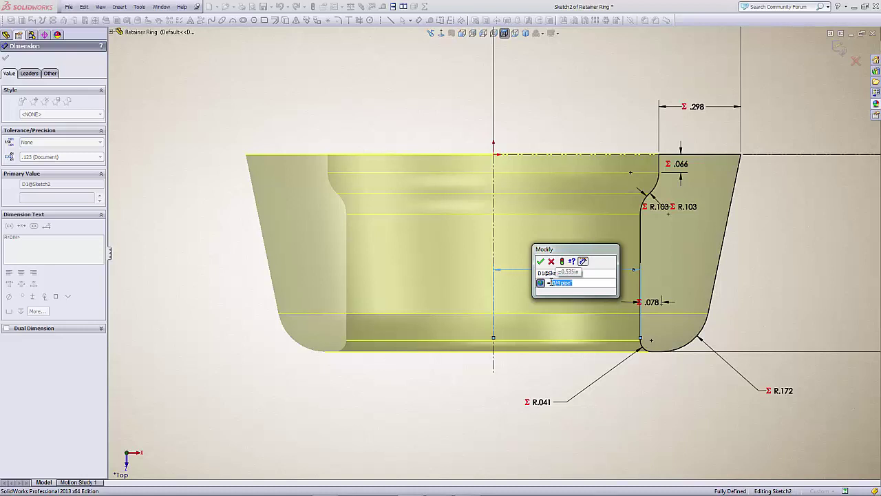
{"action": "key", "text": "BackSpace"}
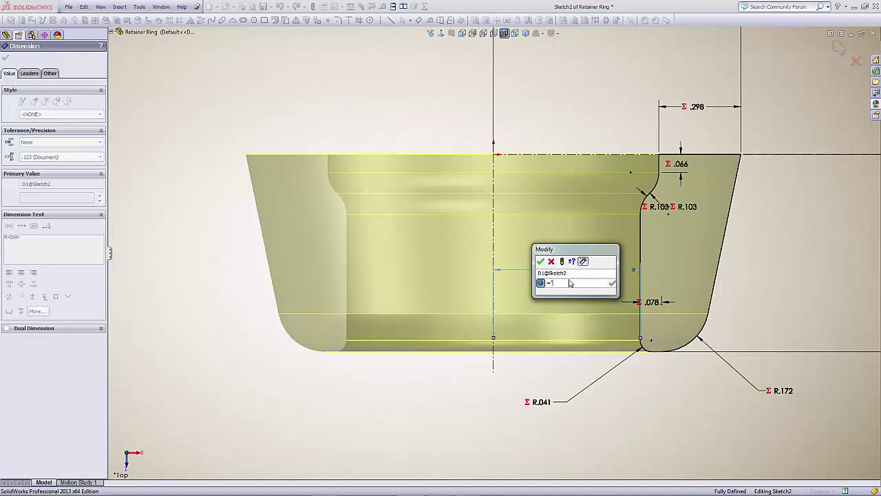
{"action": "mouse_move", "coordinate": [567, 295]}
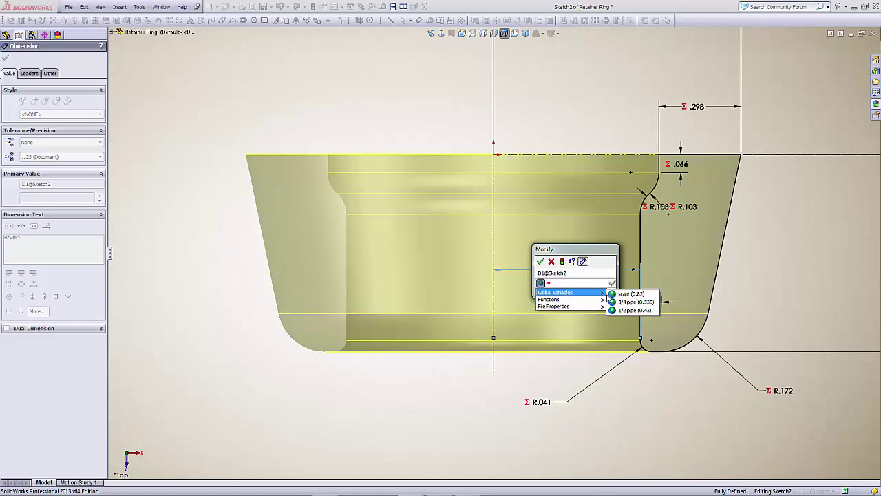
{"action": "left_click", "coordinate": [624, 314]}
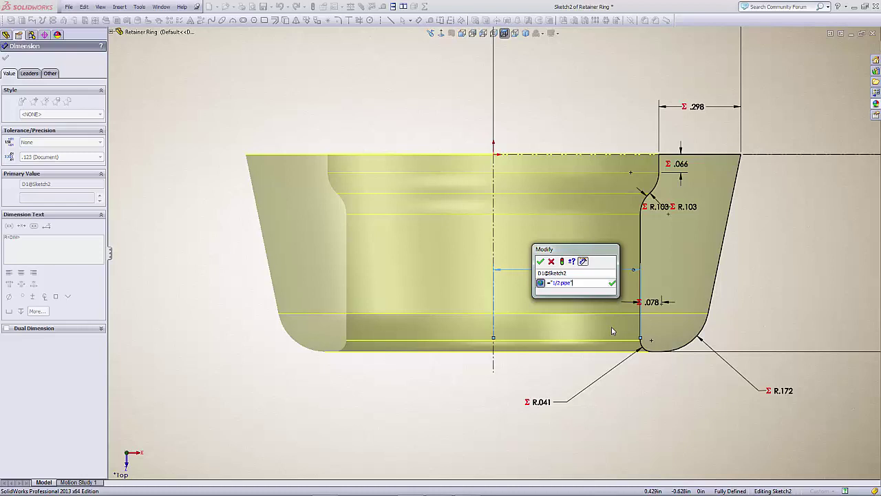
{"action": "key", "text": "Return"}
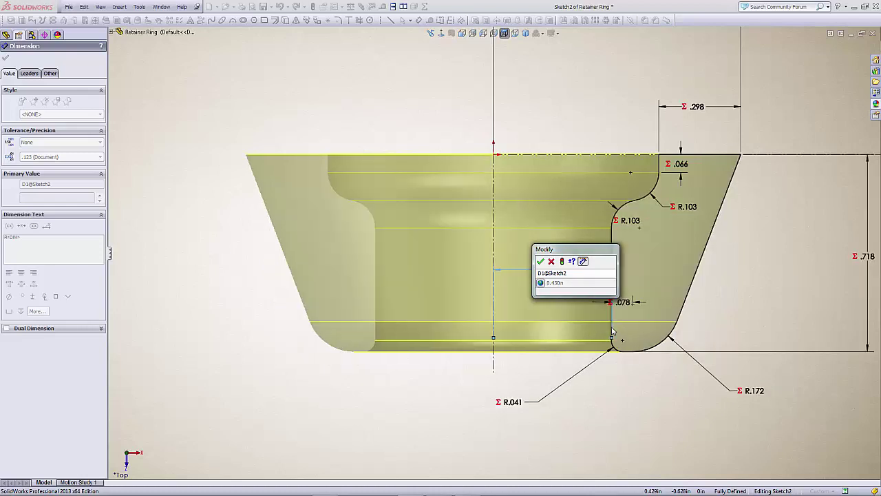
{"action": "left_click", "coordinate": [541, 261]}
{"action": "left_click", "coordinate": [693, 333]}
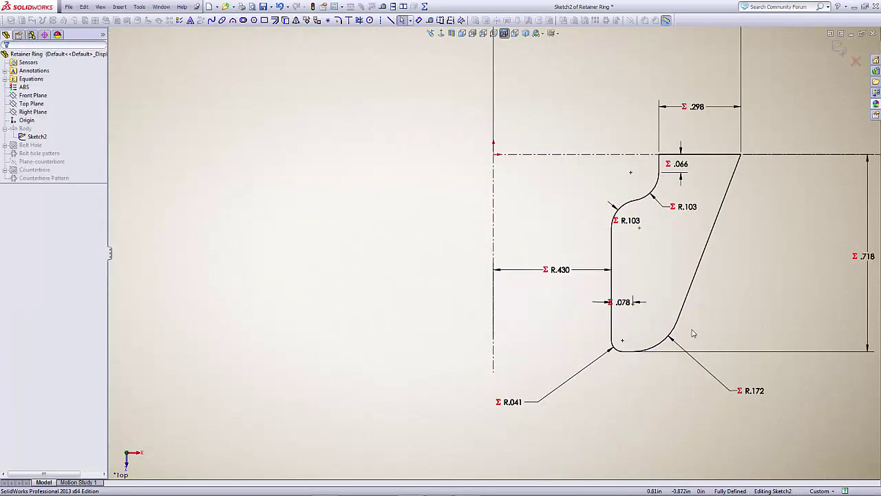
{"action": "left_click", "coordinate": [838, 47]}
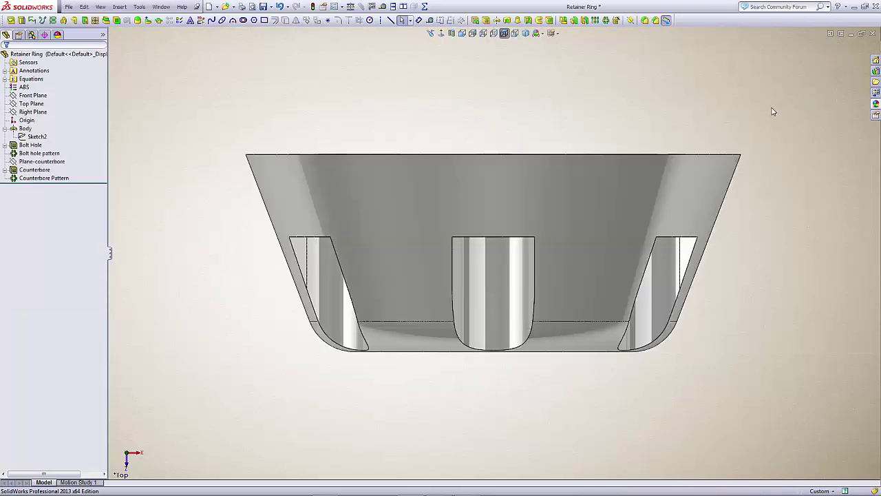
From a dimetric view, measure the bore face and read its .860in diameter.
{"action": "left_click", "coordinate": [526, 35]}
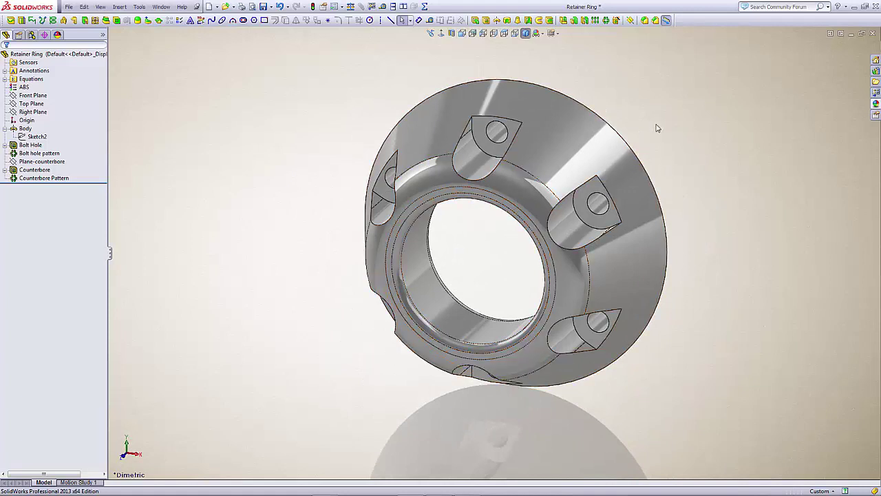
{"action": "middle_click_drag", "start_coordinate": [651, 115], "coordinate": [449, 43]}
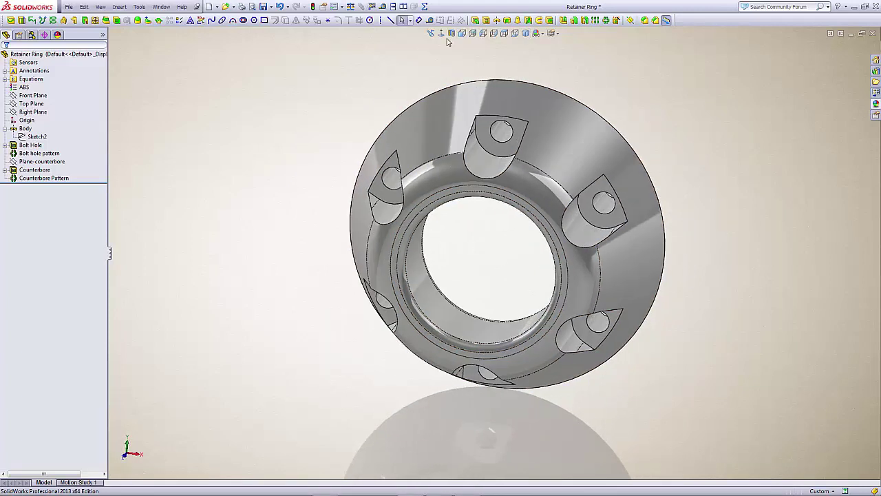
{"action": "left_click", "coordinate": [430, 20]}
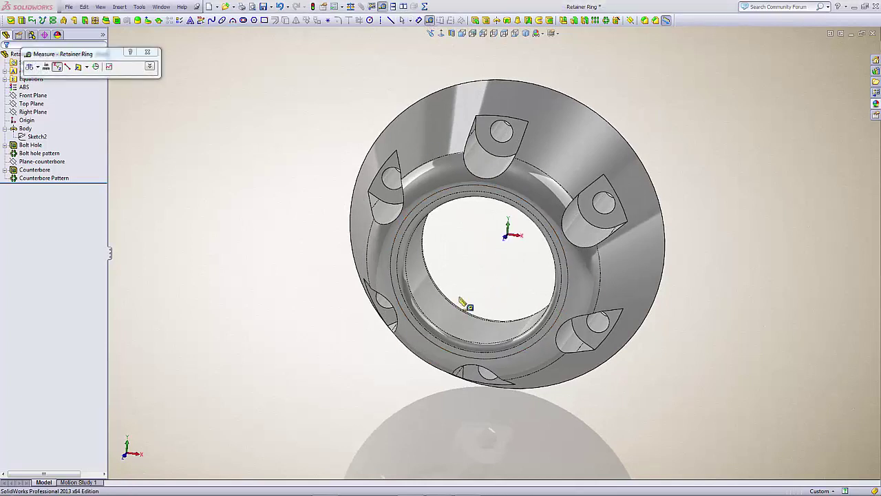
{"action": "left_click", "coordinate": [431, 303]}
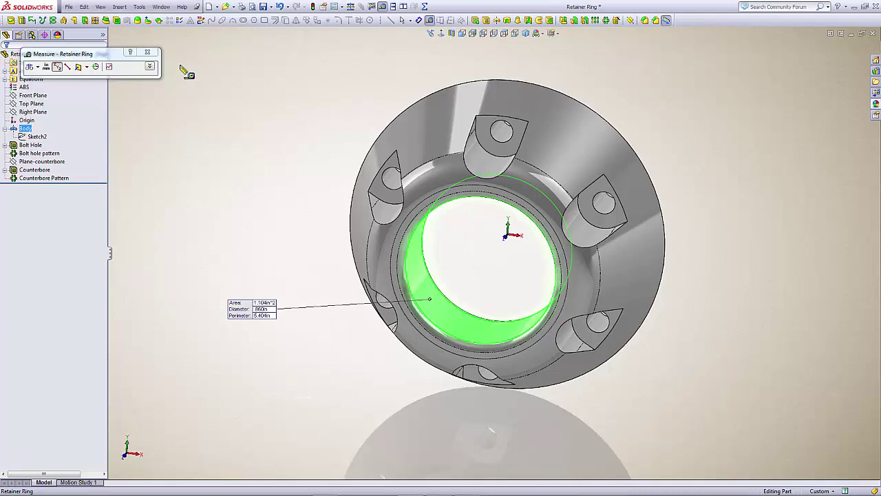
{"action": "left_click", "coordinate": [147, 51]}
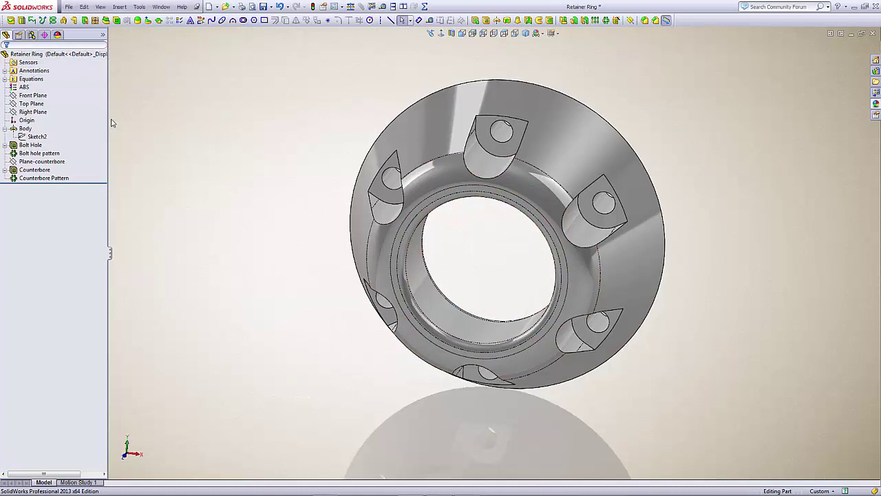
Collapse the Body feature in the FeatureManager design tree.
{"action": "left_click", "coordinate": [6, 128]}
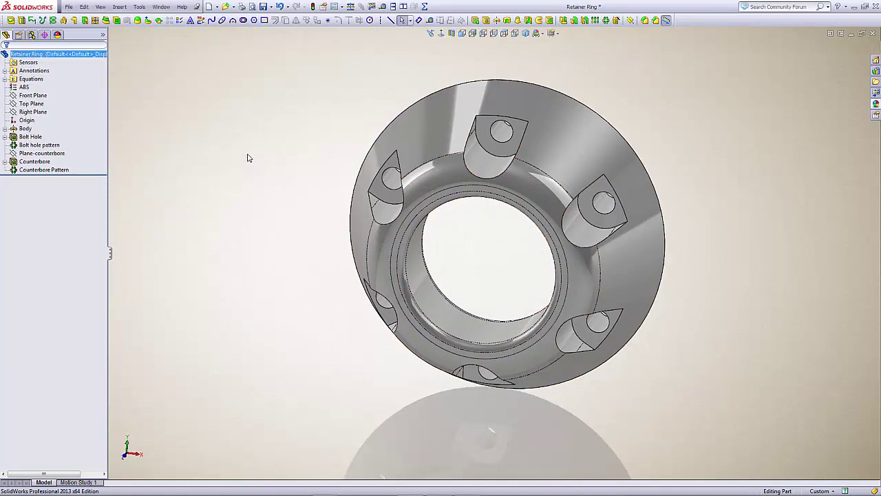